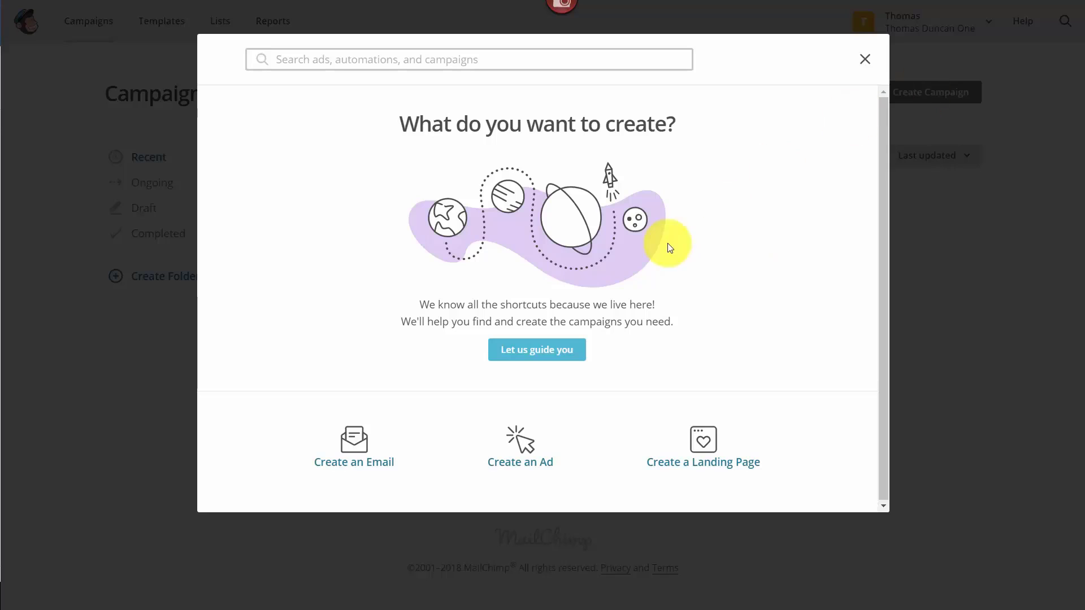
# Start a new automated email campaign and review the Subscriber Activity, E-Commerce and Date Based automation types
pyautogui.click(348, 474)
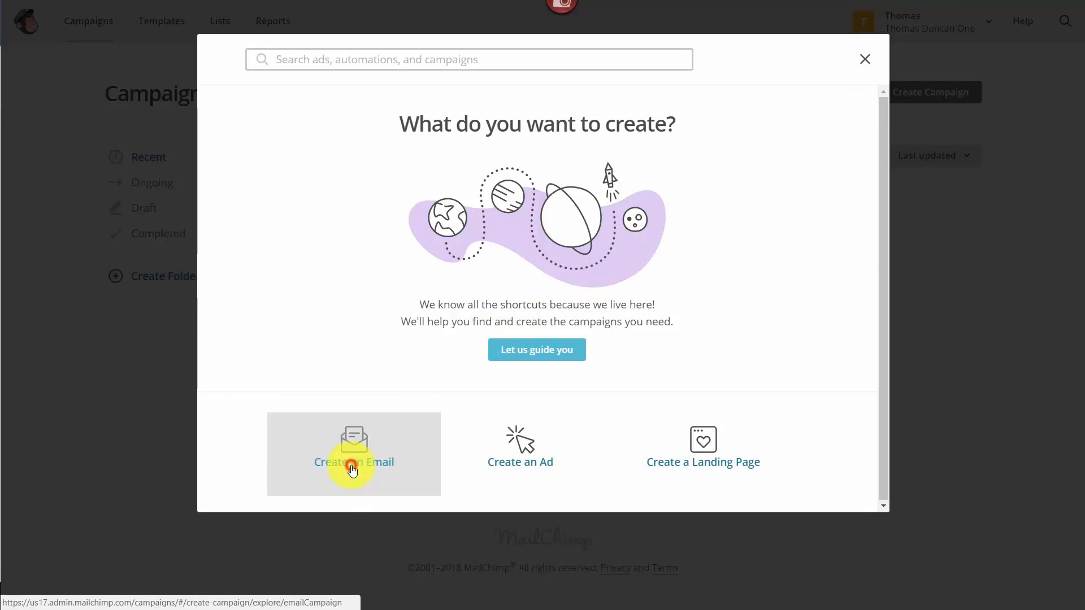
pyautogui.write('Getting Mailchimp to Work for You')
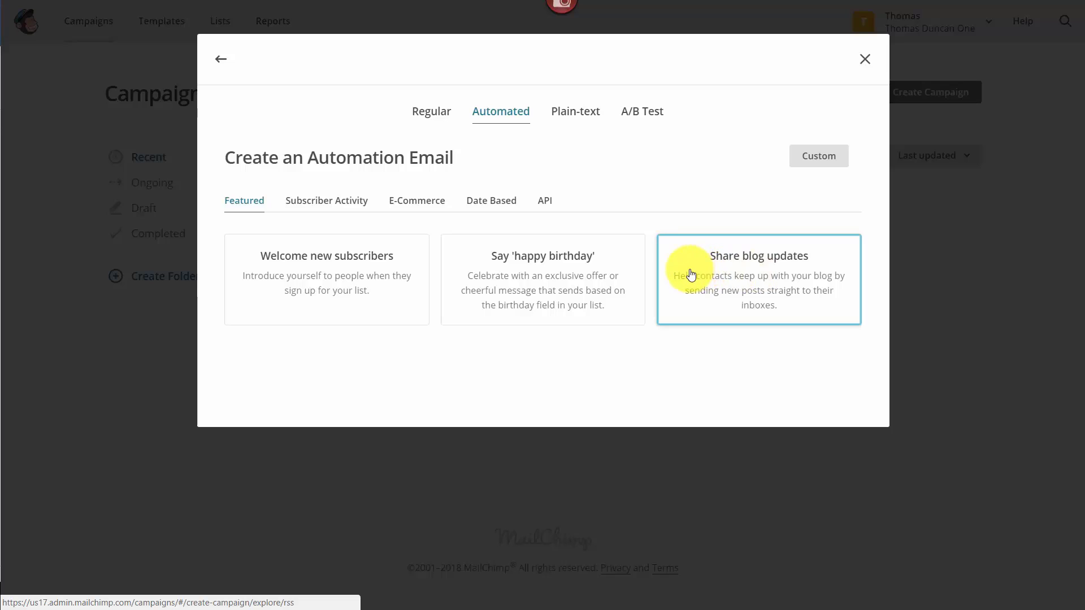
pyautogui.click(317, 202)
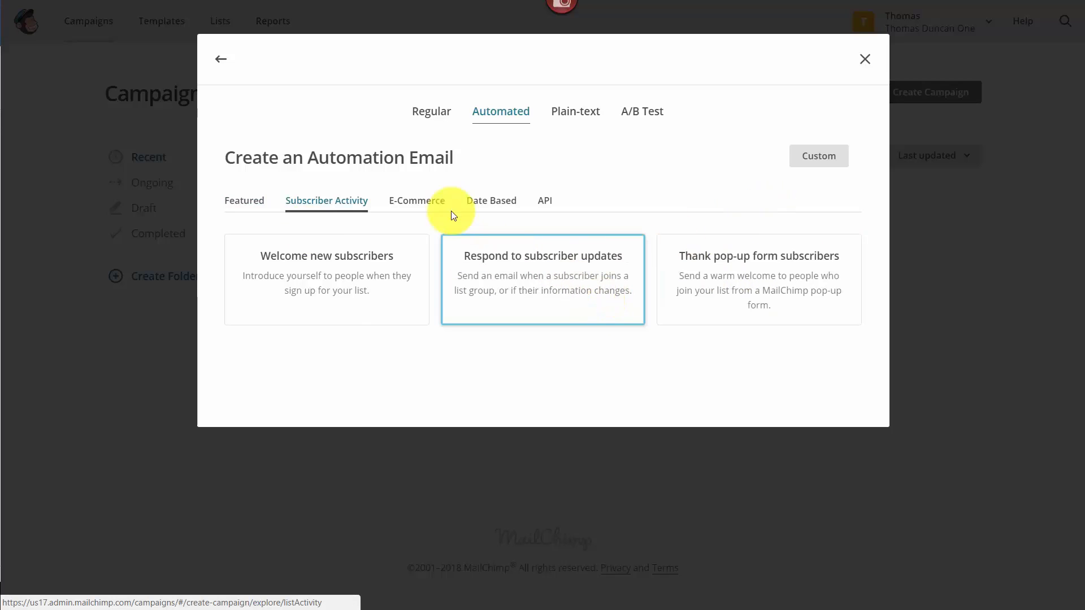
pyautogui.click(424, 205)
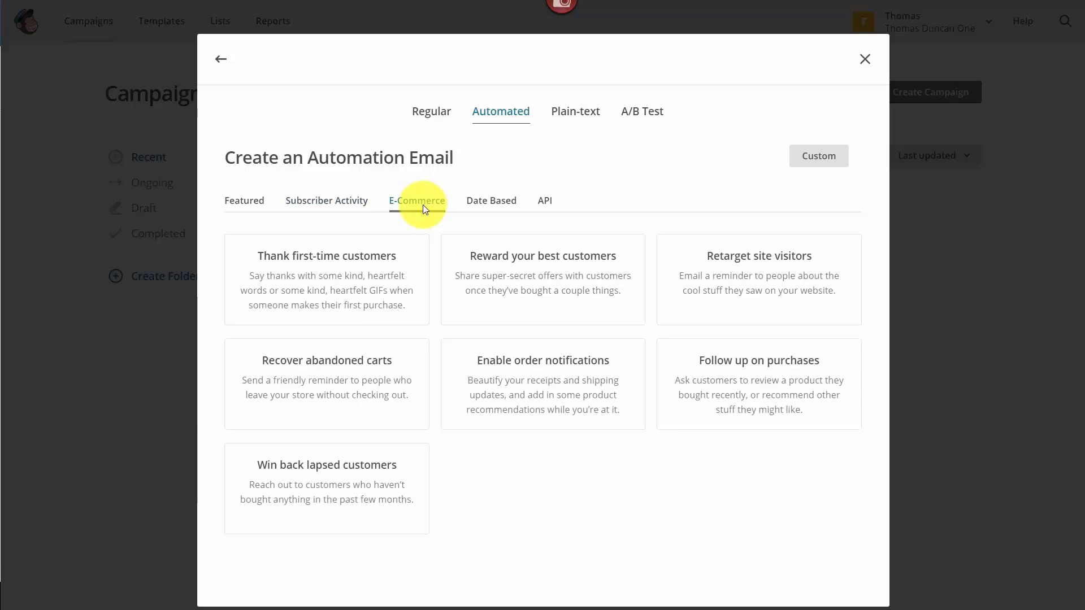
pyautogui.click(486, 202)
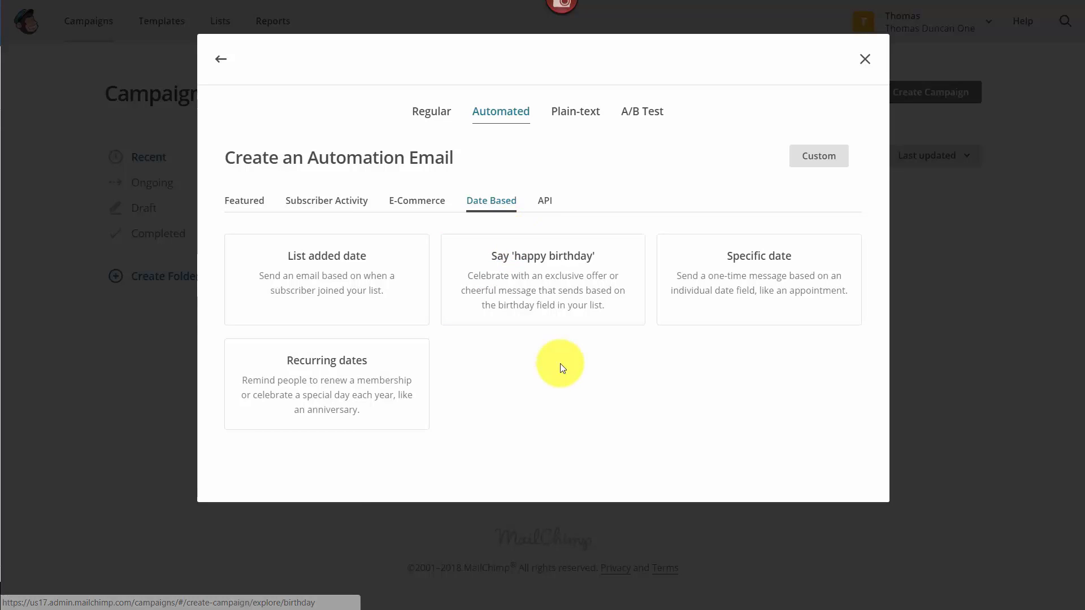
# Create a custom automation named "Onging Mailchimp Videos" for the account owner's subscriber list ending in "One"
pyautogui.click(816, 163)
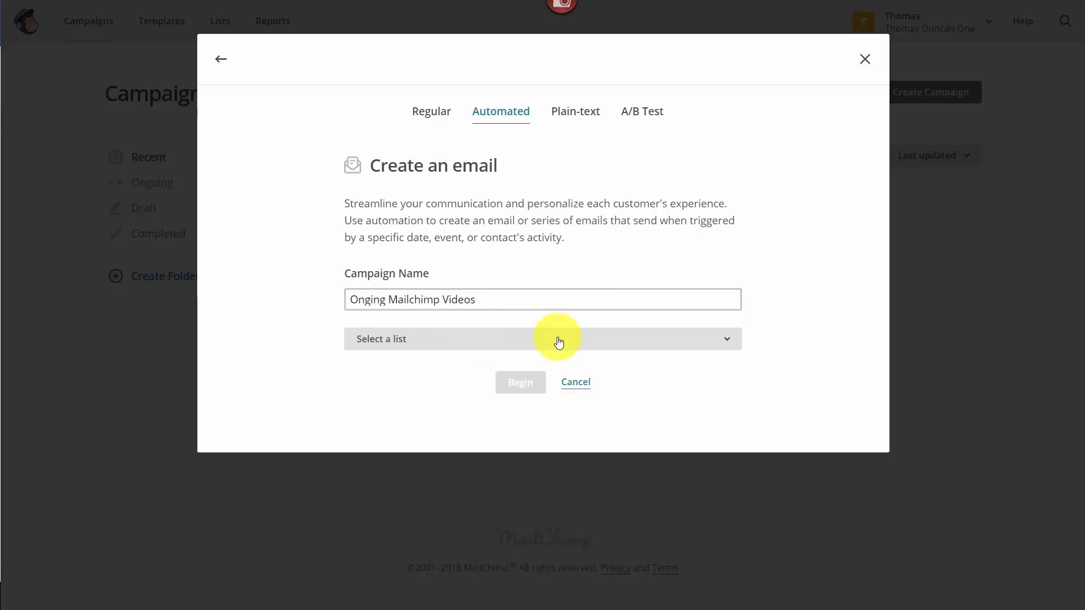
pyautogui.click(658, 343)
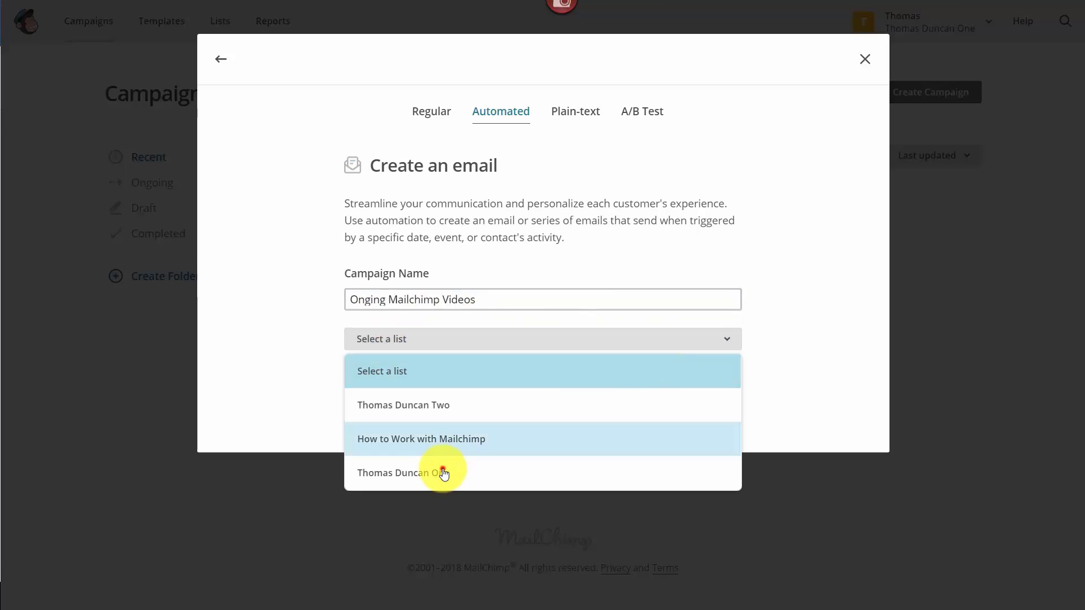
pyautogui.click(443, 473)
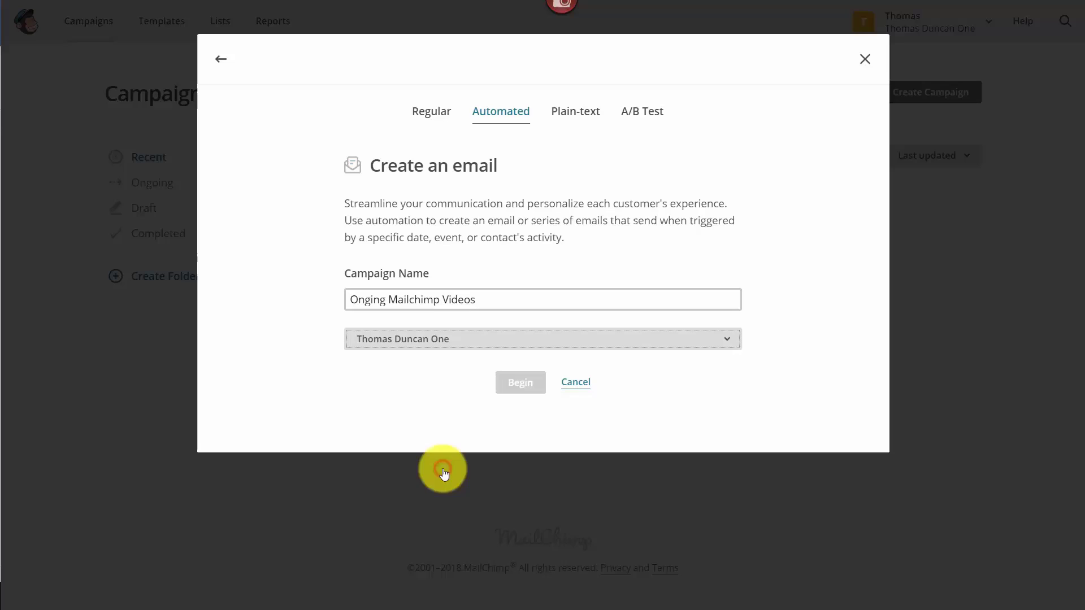
pyautogui.click(518, 384)
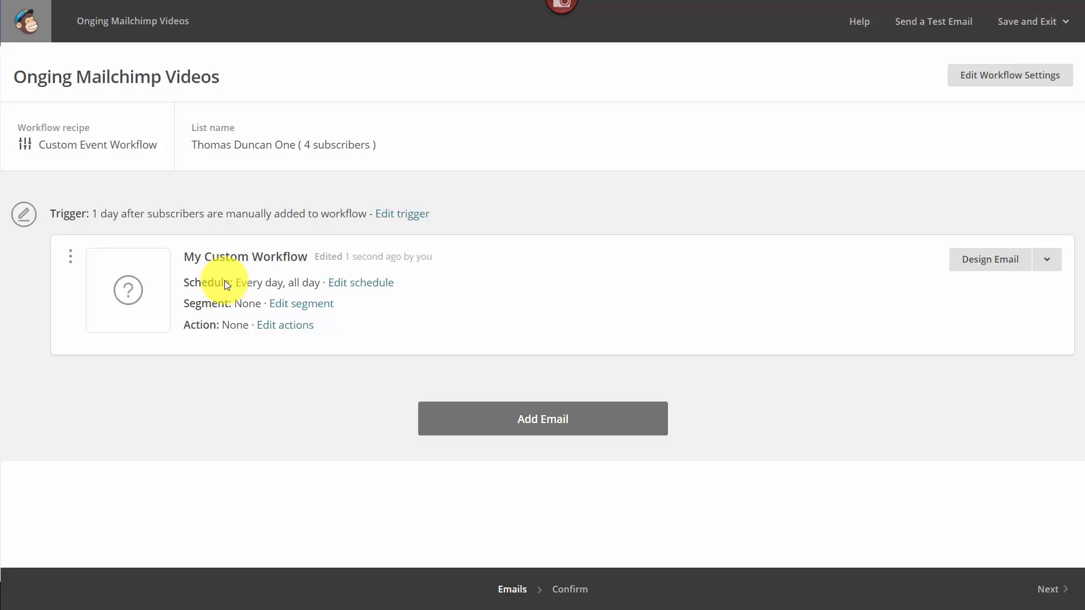
# Change the workflow trigger to Signup from the list management triggers, also triggering when subscribers are imported, and update it
pyautogui.click(404, 215)
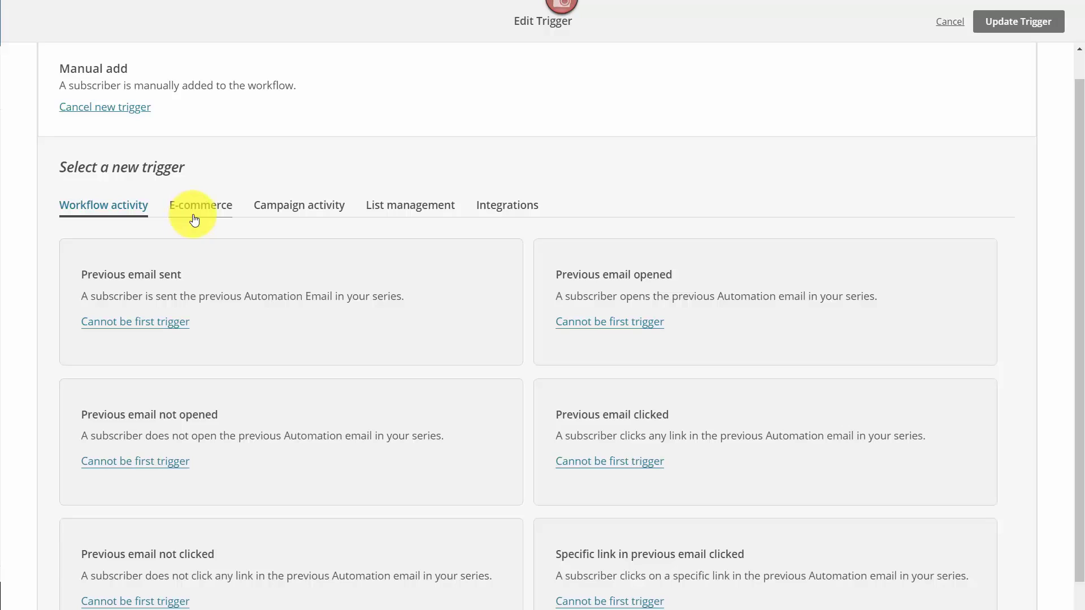
pyautogui.click(396, 210)
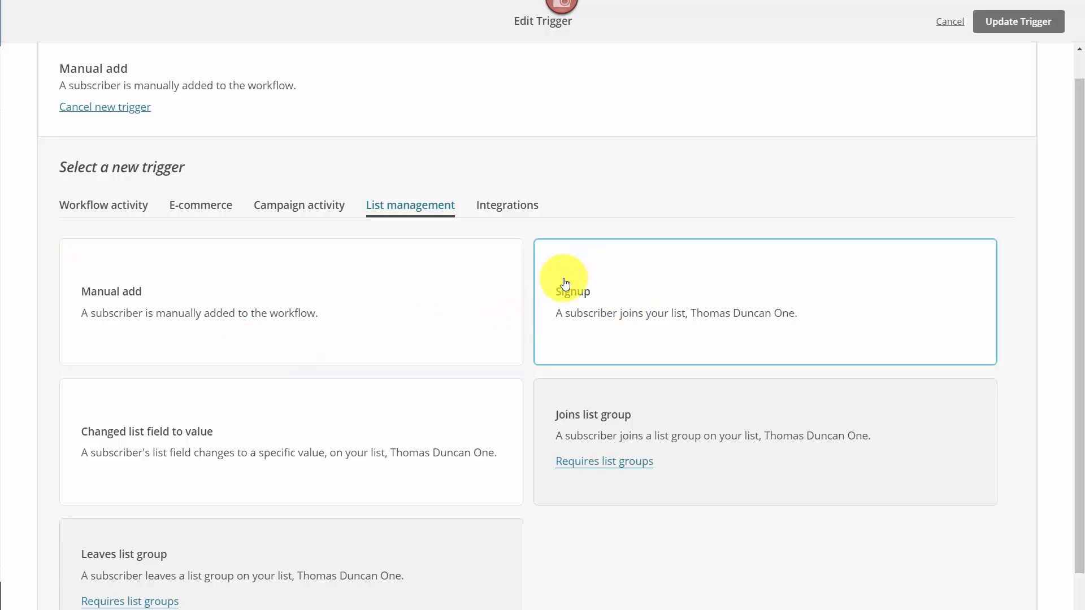
pyautogui.click(584, 300)
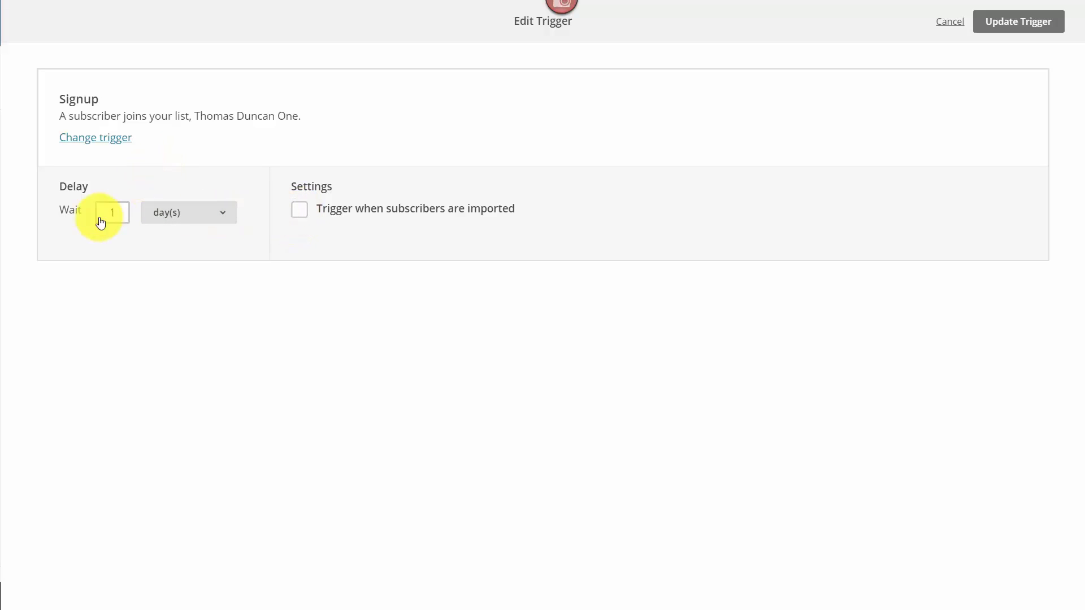
pyautogui.click(299, 220)
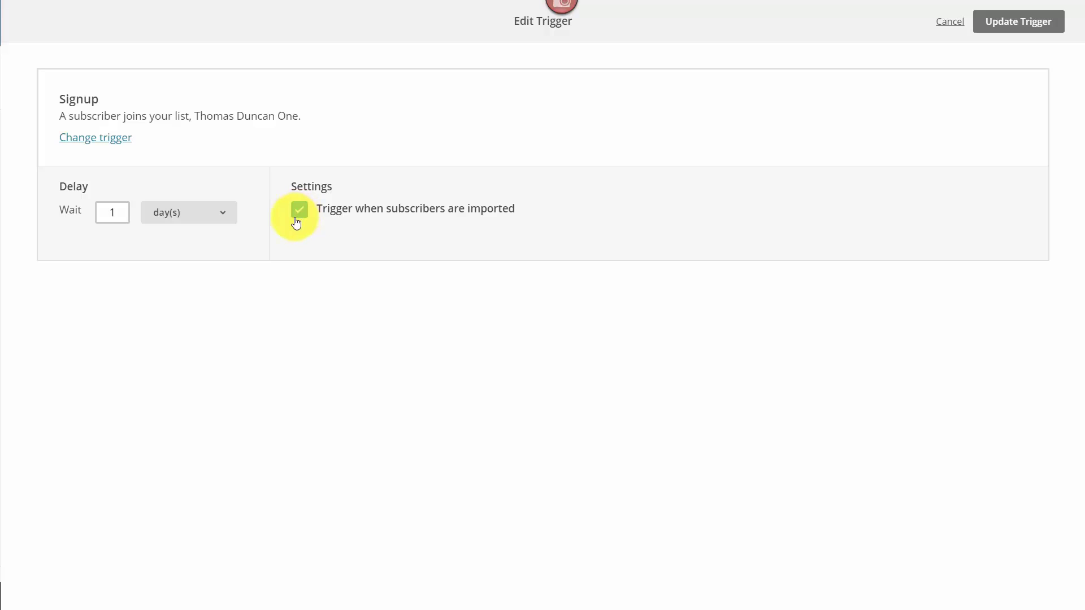
pyautogui.click(1031, 36)
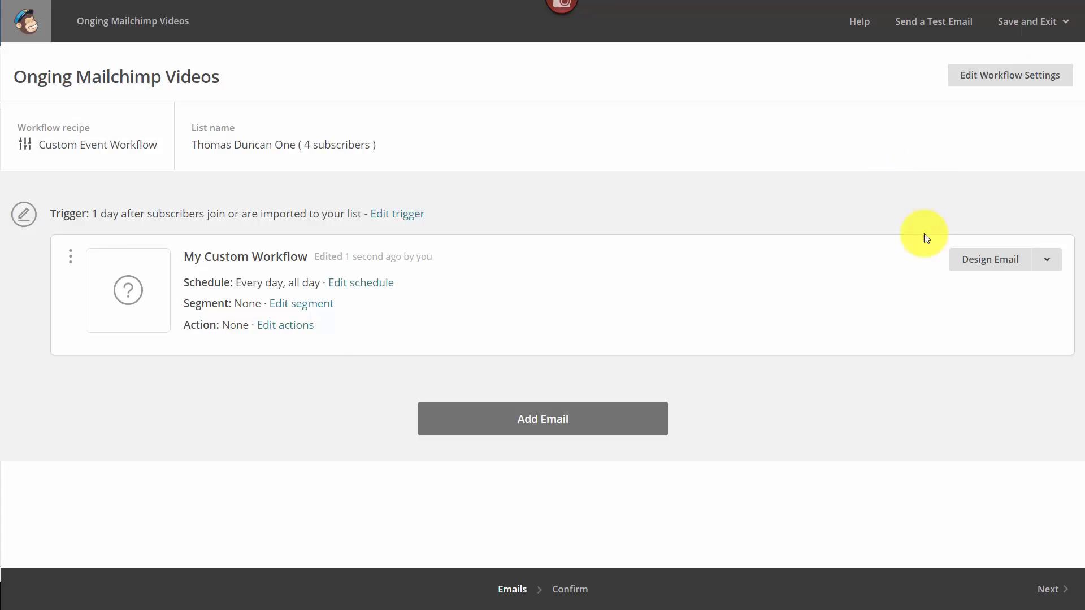
# Set up the workflow's first email as "Mailchimp Videos" and choose the Simple Text layout for it
pyautogui.click(974, 262)
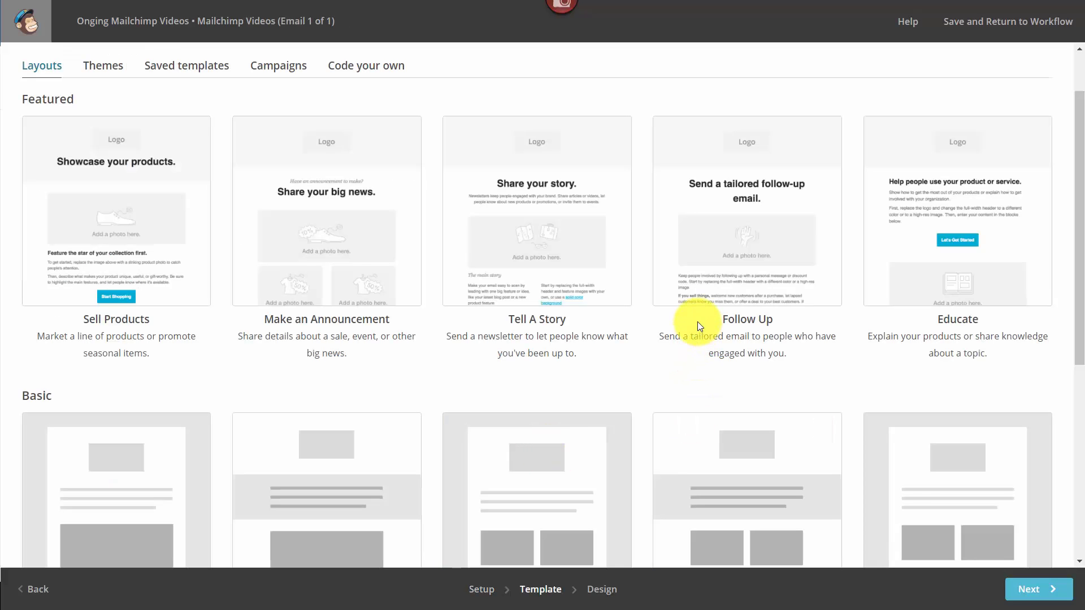
pyautogui.scroll(-6, 697, 325)
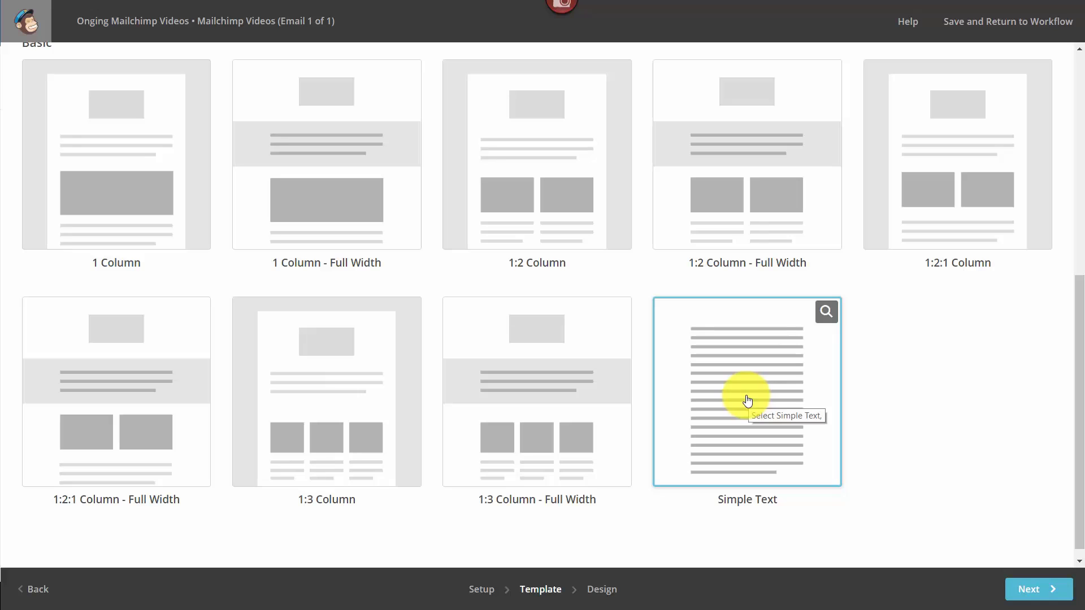
pyautogui.click(686, 492)
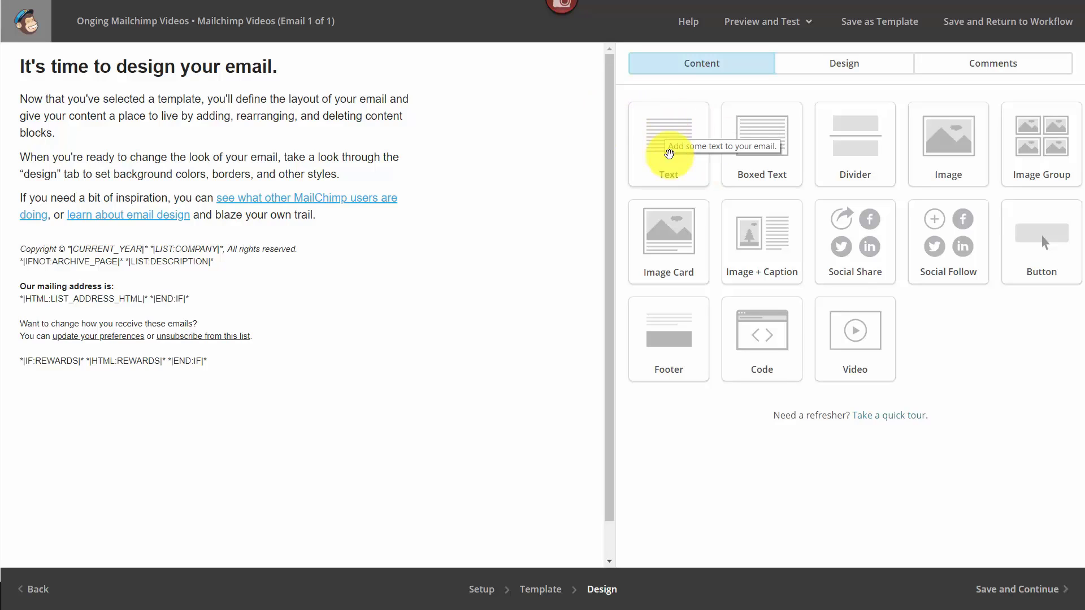
# Add a text block below the email's heading, replace its placeholder with the copied accounting article, and save the block
pyautogui.moveTo(669, 135); pyautogui.dragTo(308, 158)
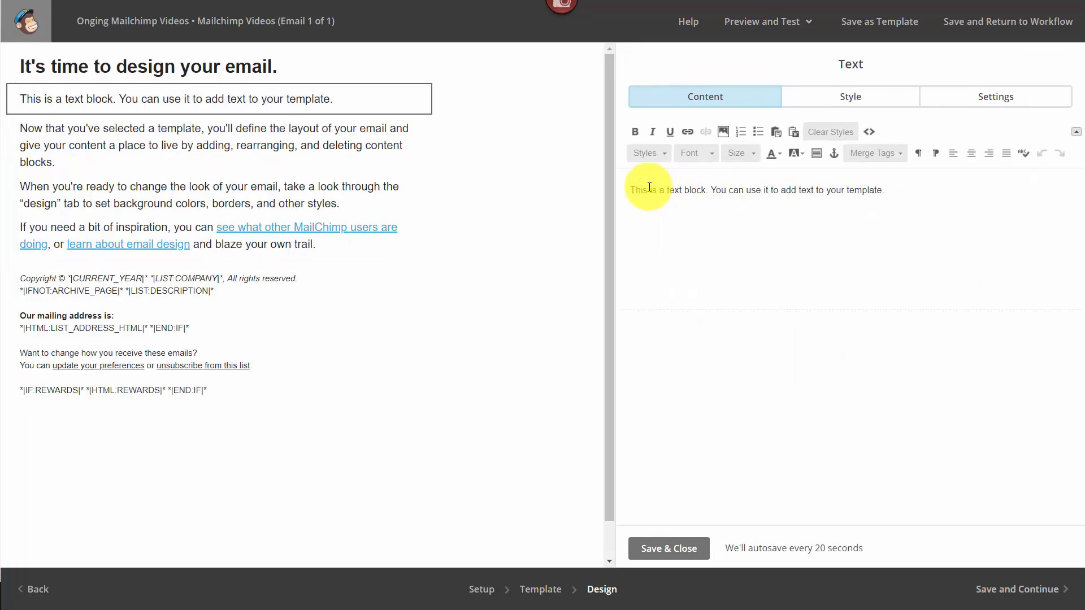
pyautogui.moveTo(630, 190); pyautogui.dragTo(890, 190)
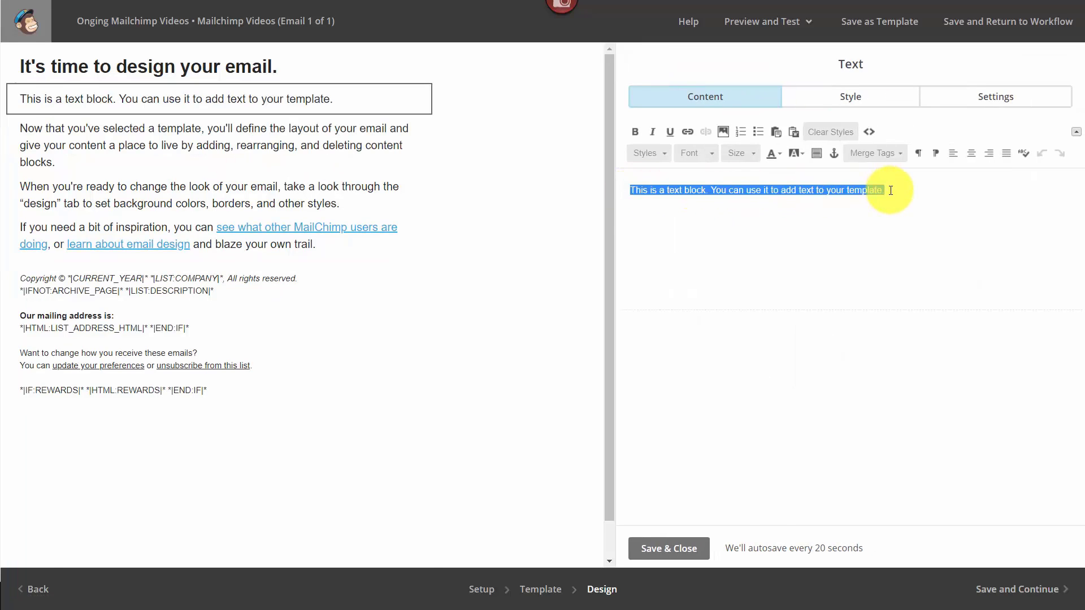
pyautogui.hotkey('ctrl', 'v')
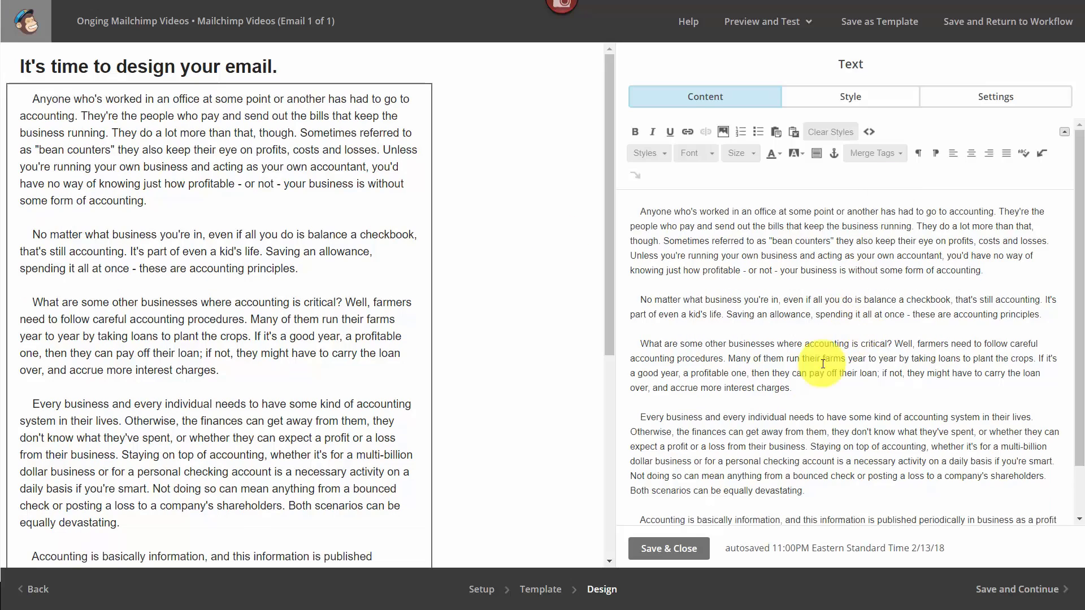
pyautogui.click(659, 546)
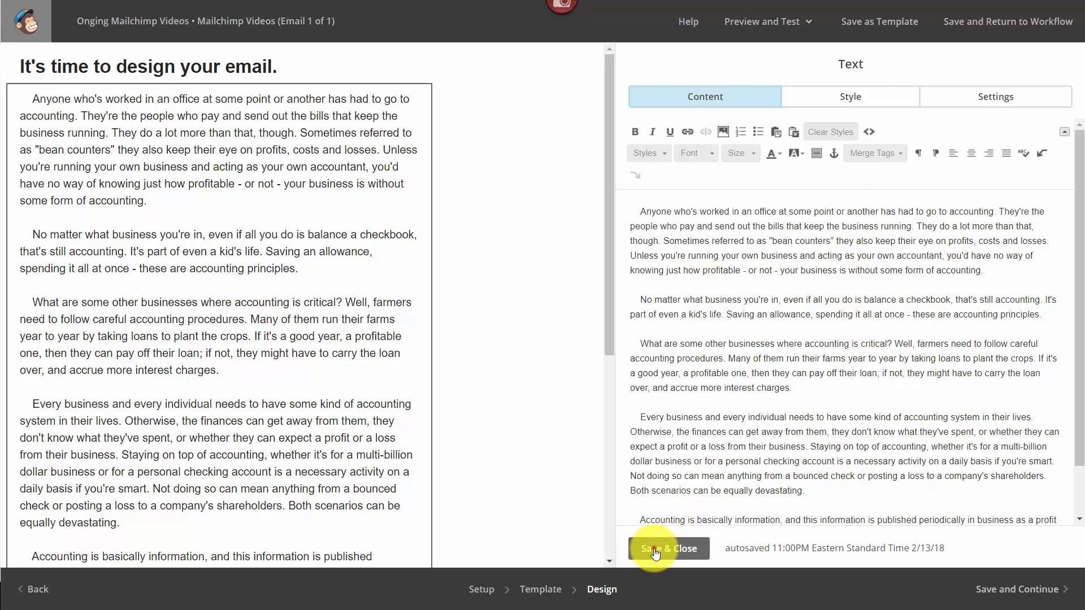
# Delete the "It's time to design your email." heading block and save the first email to the workflow
pyautogui.moveTo(354, 85)
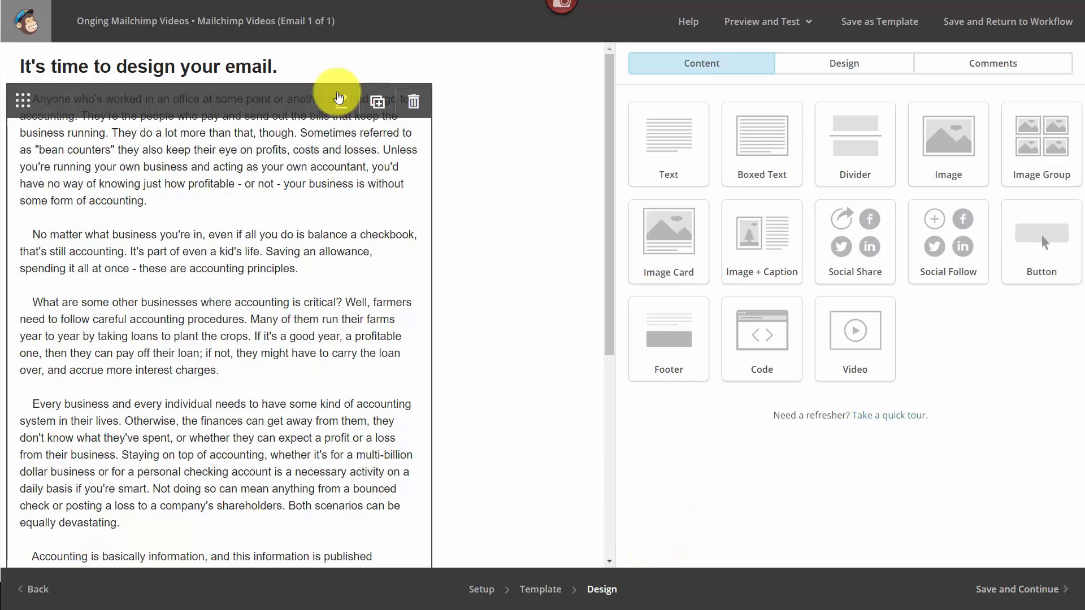
pyautogui.click(415, 66)
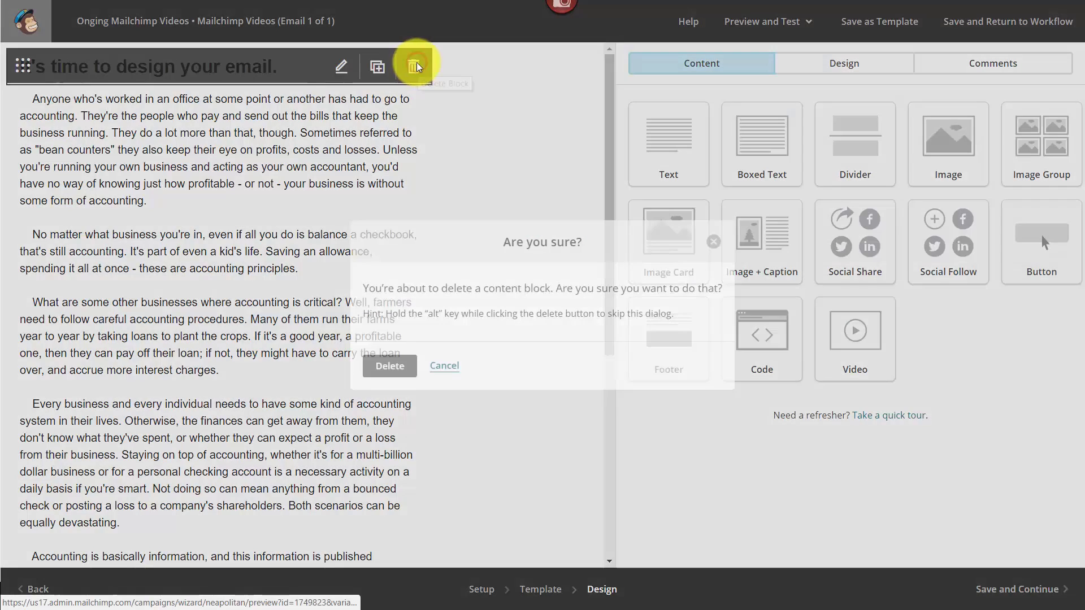
pyautogui.click(405, 363)
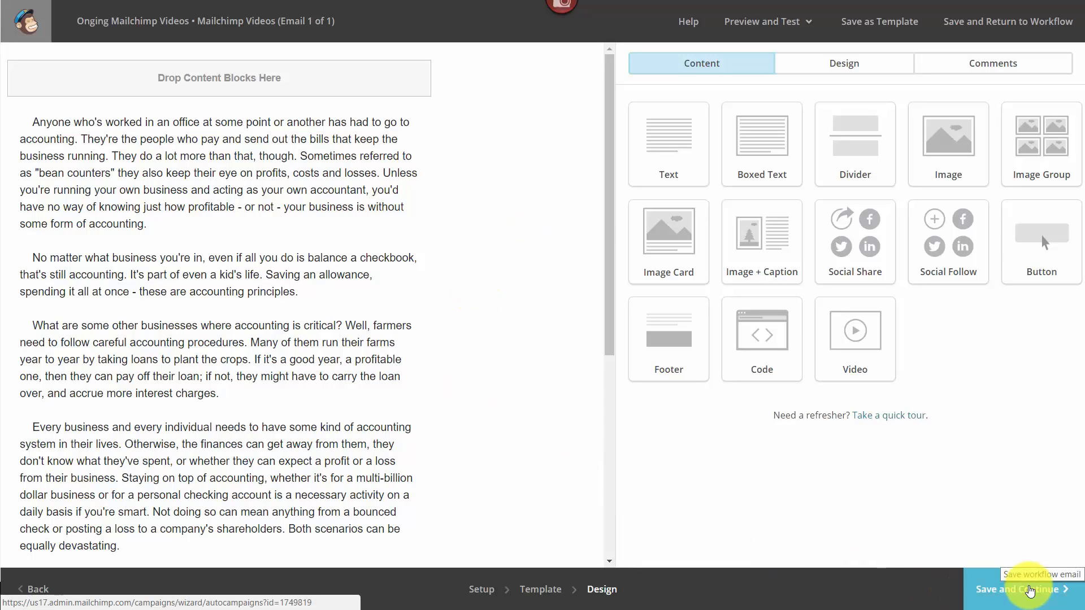
pyautogui.click(1030, 591)
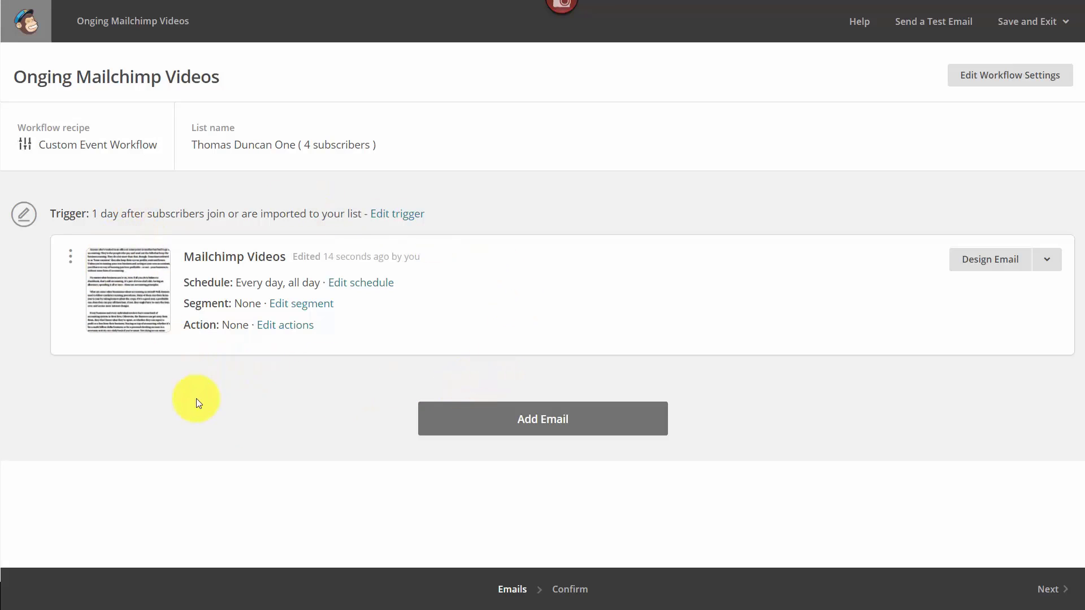
# Add a second email named "Mailchimp Videos" with subject "Video Two", preview text "Start Using Mailchimp" and the Simple Text layout
pyautogui.click(540, 429)
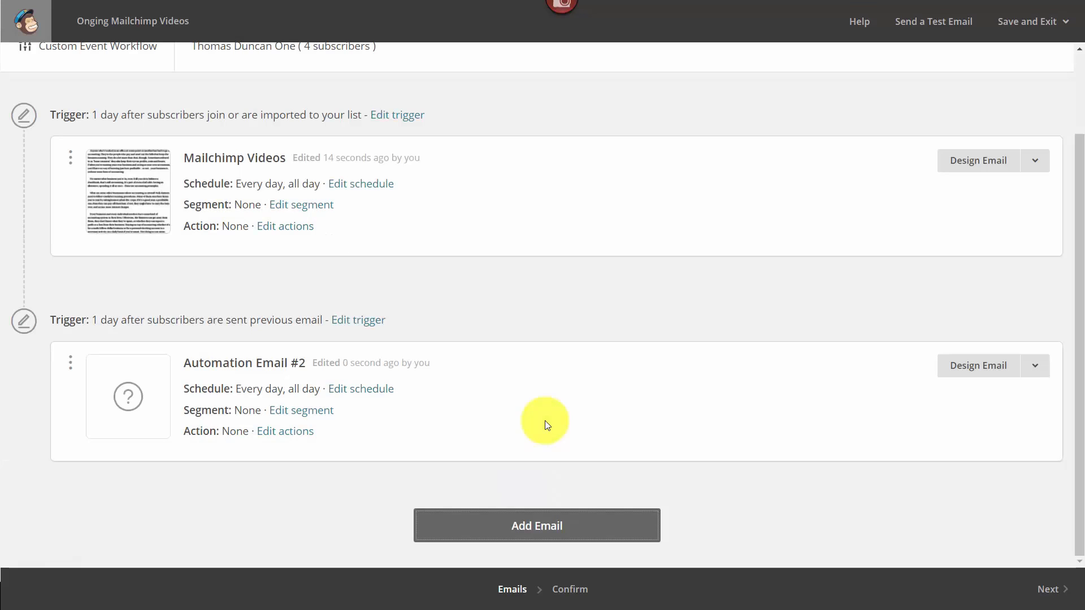
pyautogui.click(970, 383)
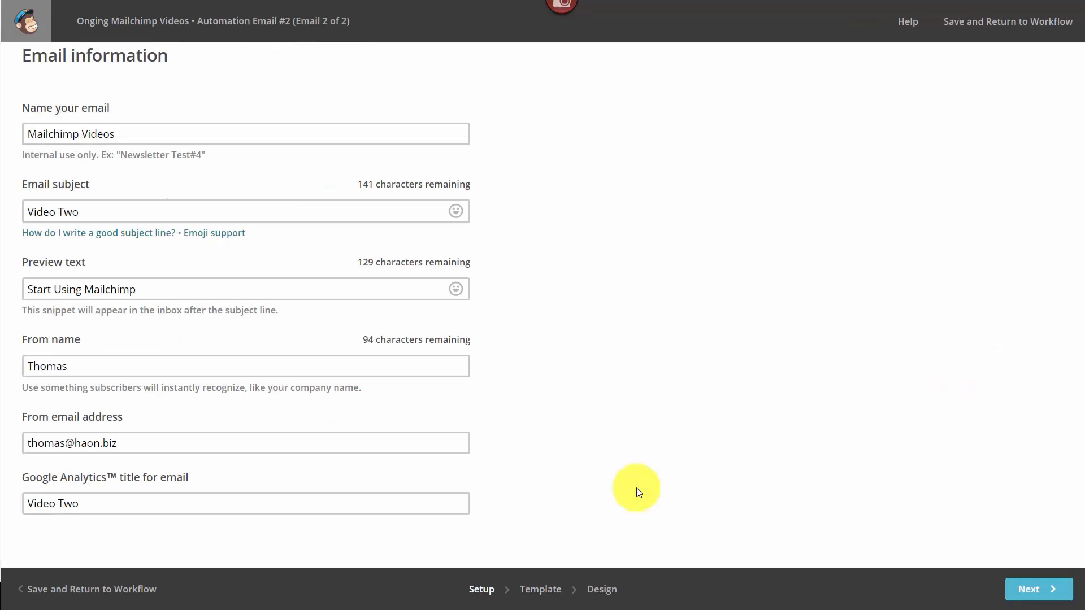
pyautogui.click(1022, 594)
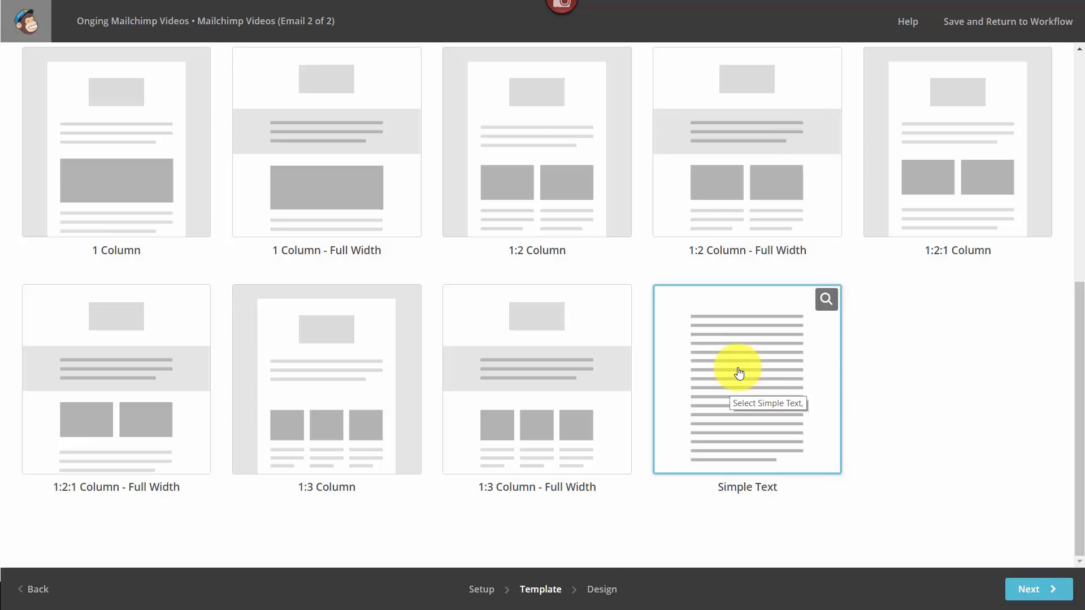
pyautogui.click(739, 373)
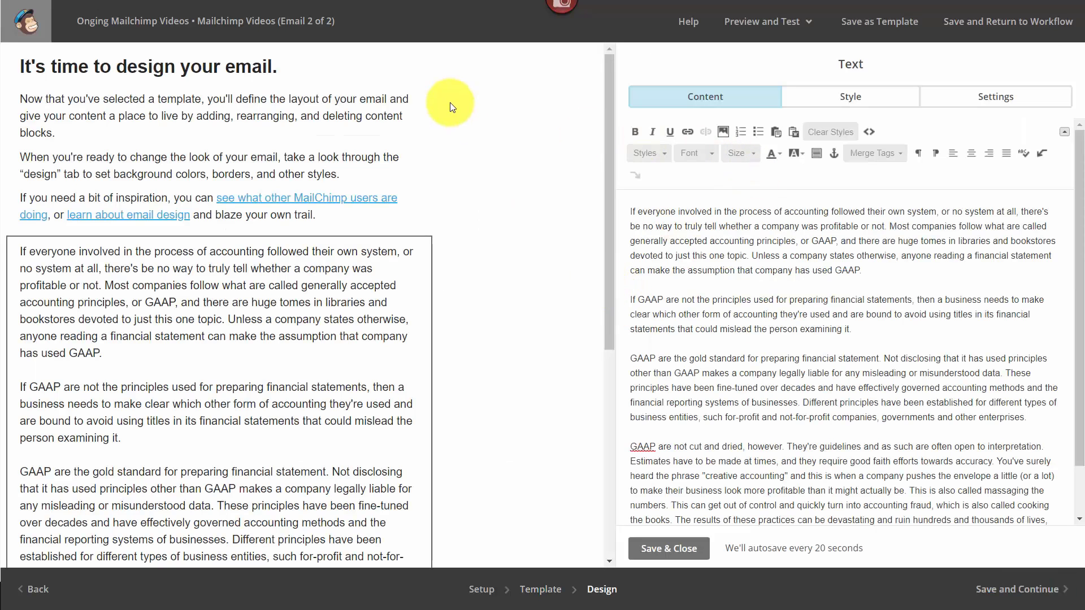
# Delete the default intro text and footer blocks from the second email, then save and close its GAAP text block
pyautogui.moveTo(380, 100)
pyautogui.click(413, 102)
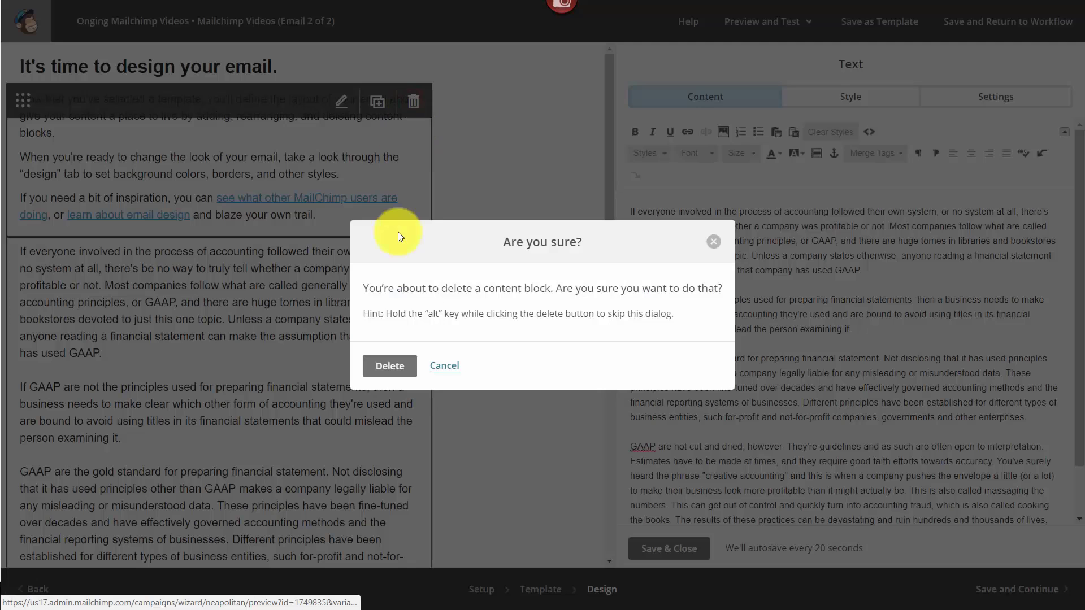
pyautogui.click(403, 365)
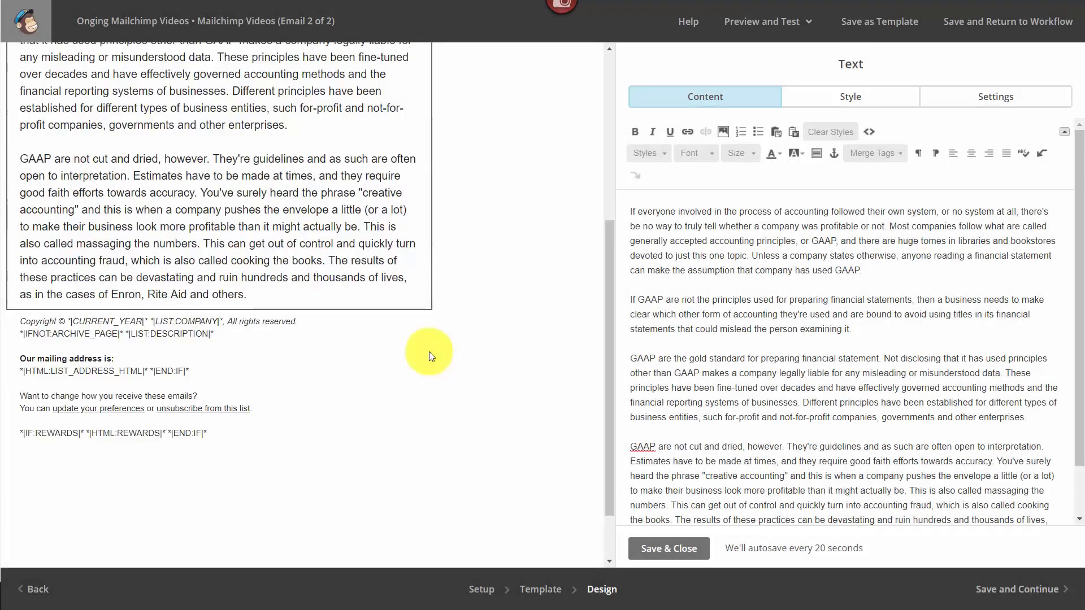
pyautogui.click(412, 267)
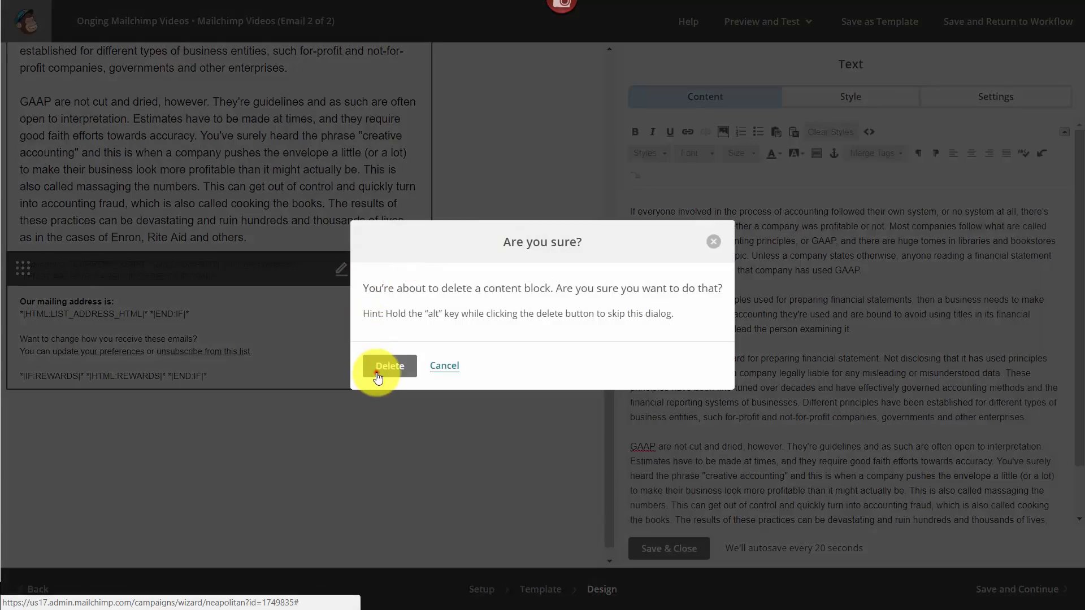
pyautogui.click(378, 376)
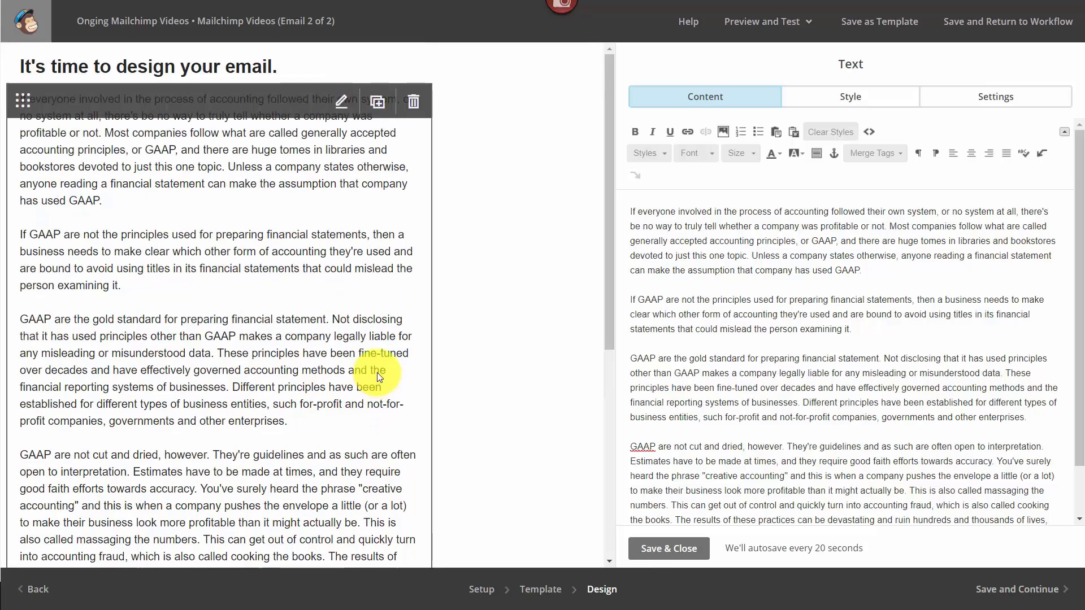
pyautogui.scroll(-3, 378, 372)
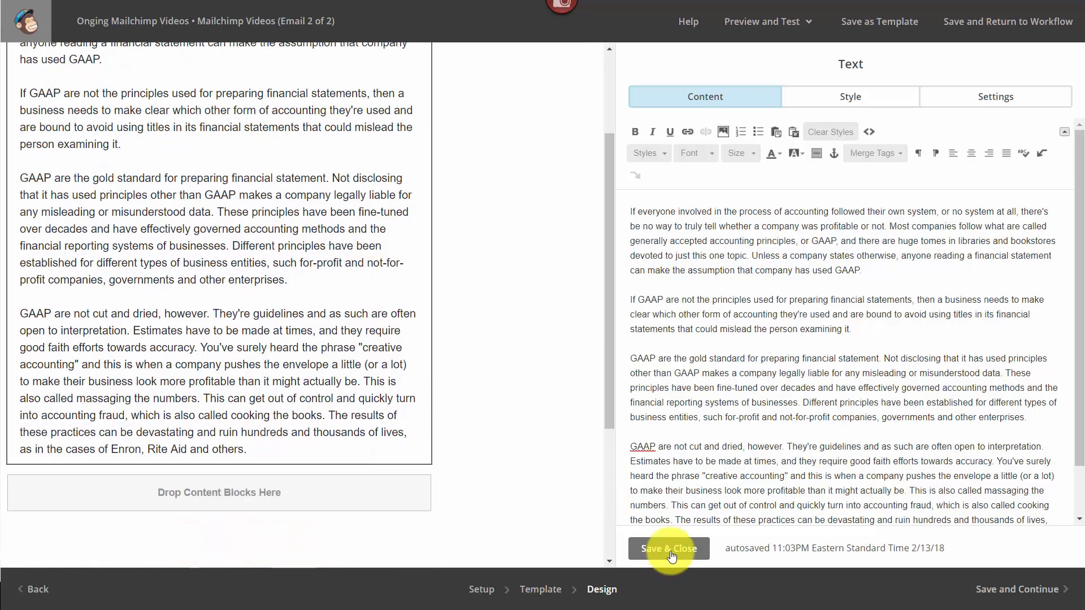
pyautogui.click(672, 556)
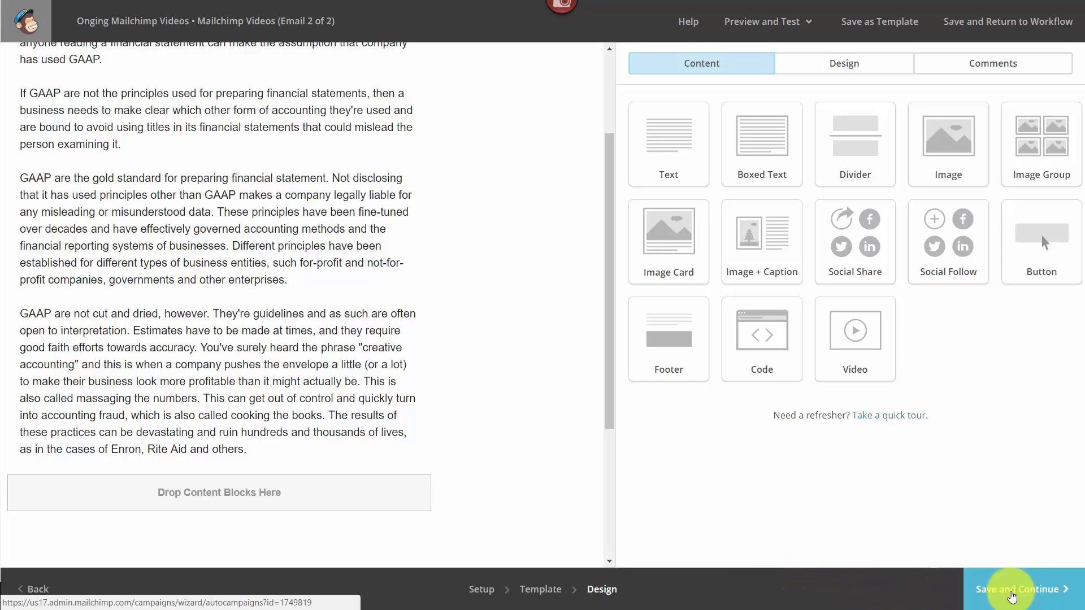
# Save the second email's finished design and return to the workflow's email overview
pyautogui.click(1012, 596)
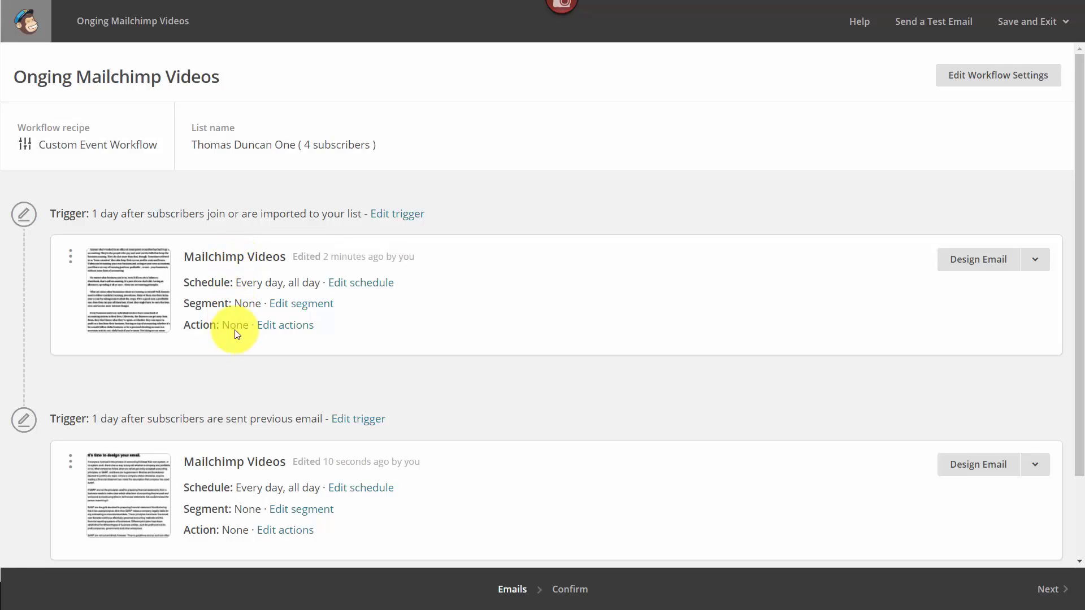
# Try the first email's schedule options, including the "Send at" and "Only send between" times, and discard the changes
pyautogui.click(350, 288)
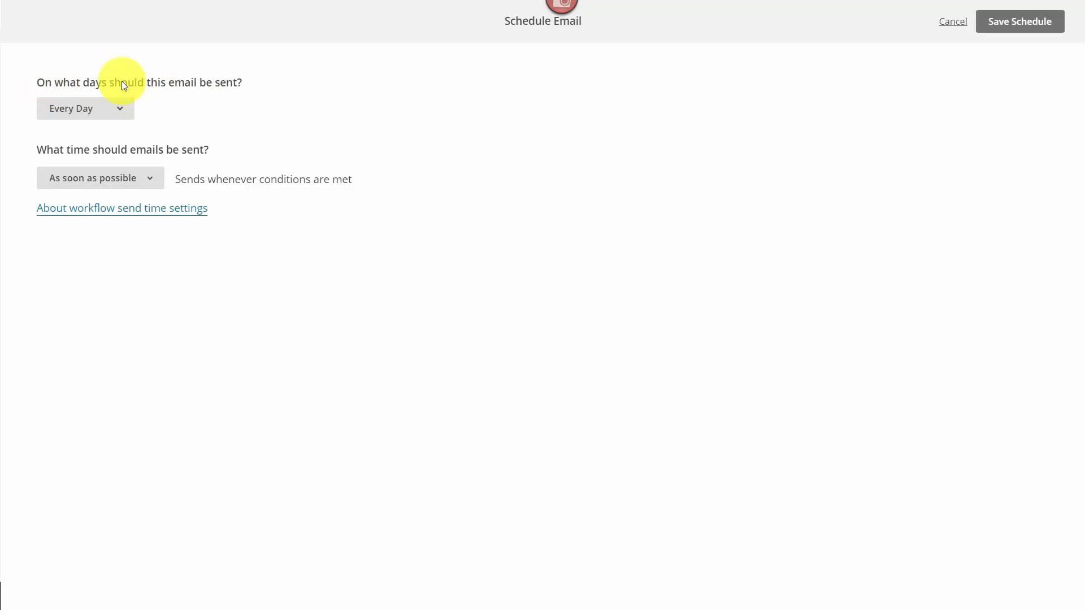
pyautogui.click(118, 110)
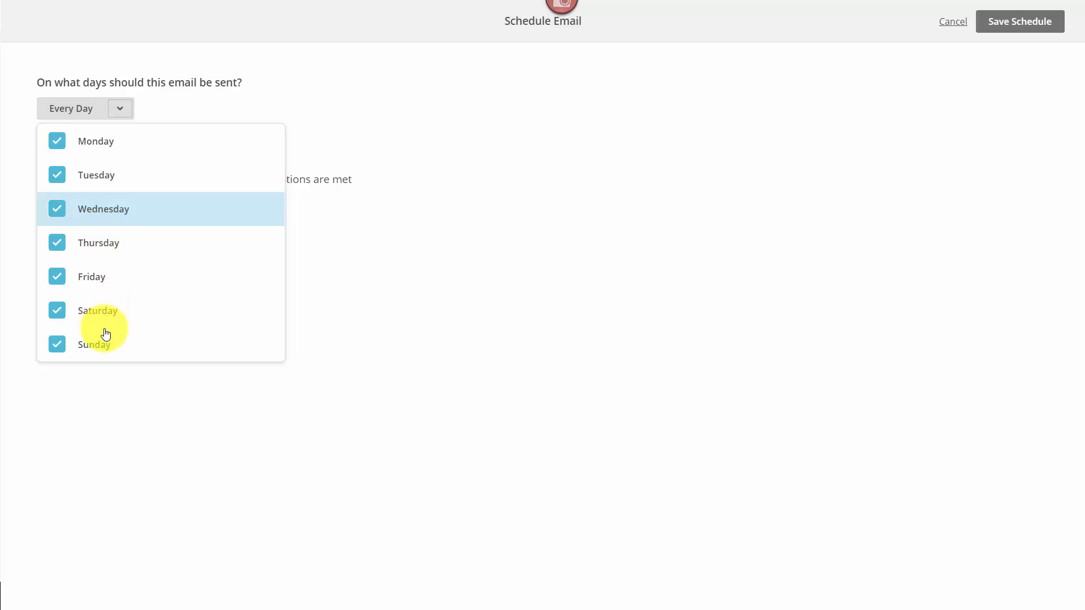
pyautogui.click(431, 311)
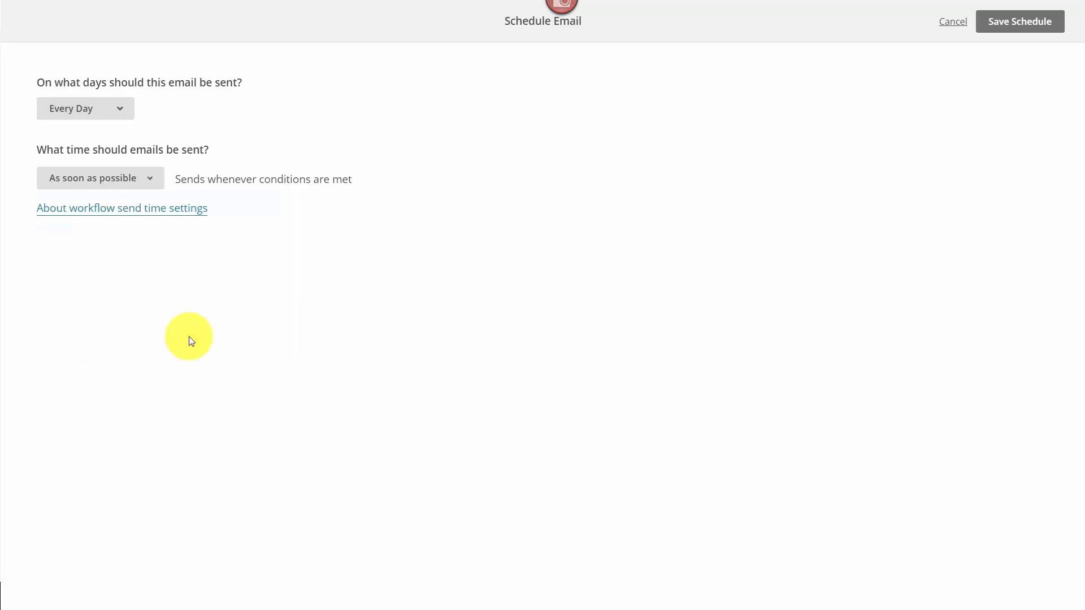
pyautogui.click(151, 179)
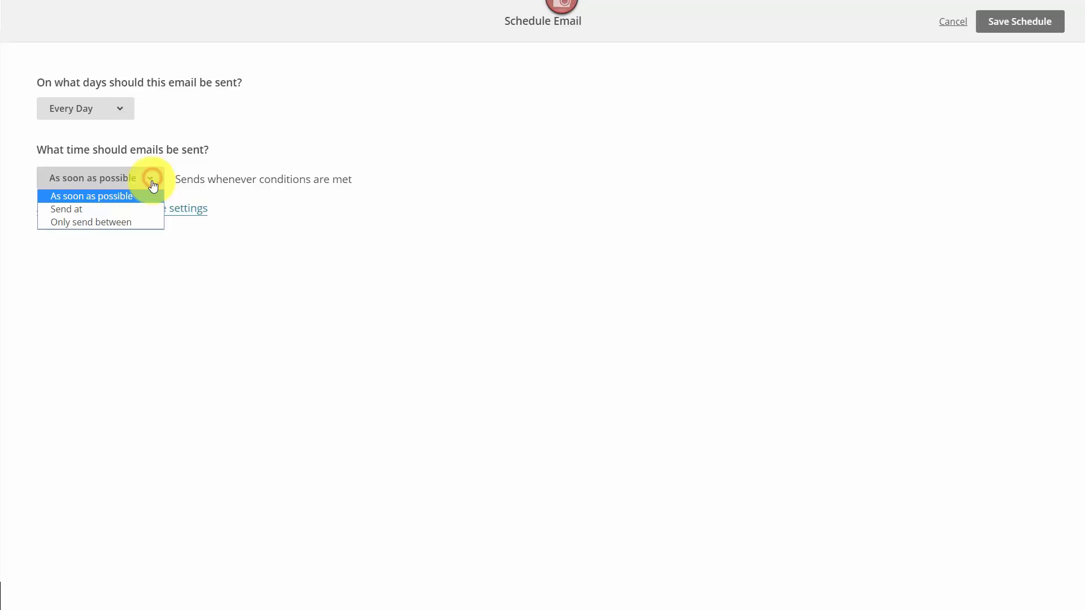
pyautogui.click(131, 209)
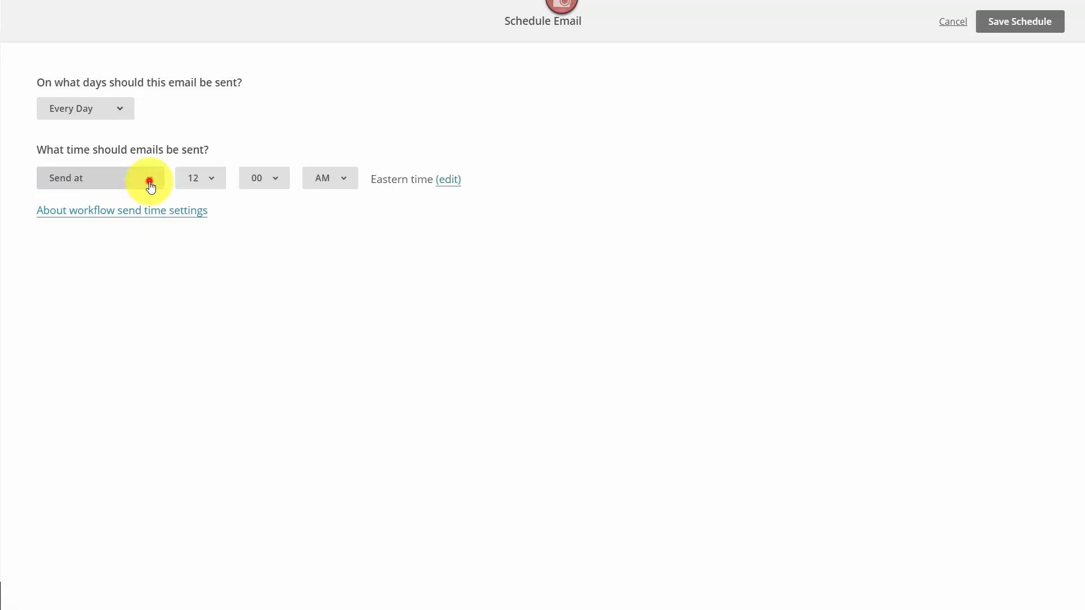
pyautogui.click(147, 181)
pyautogui.click(123, 219)
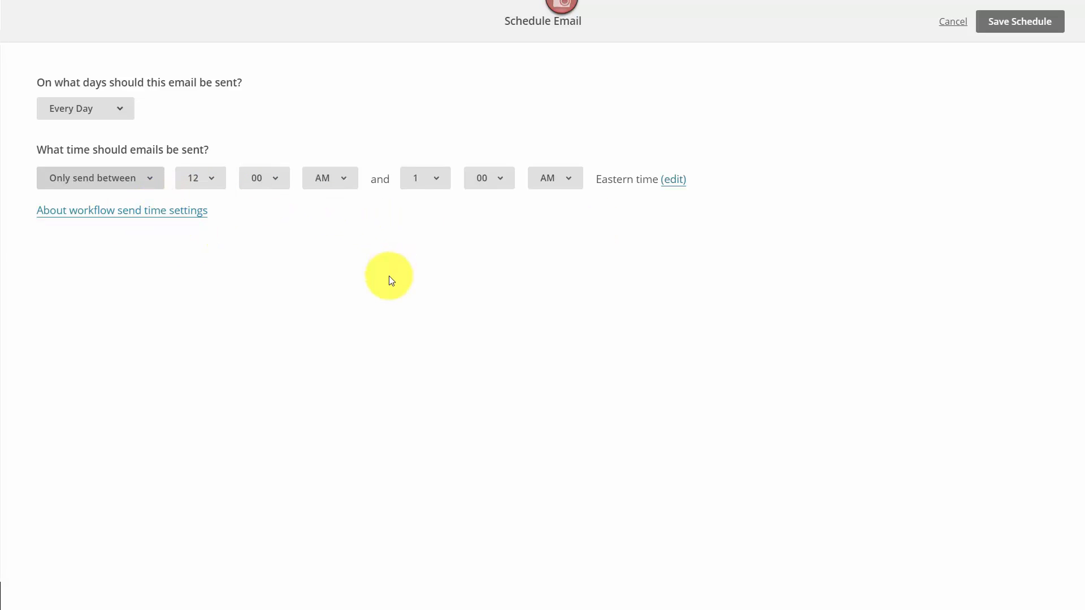
pyautogui.press('Escape')
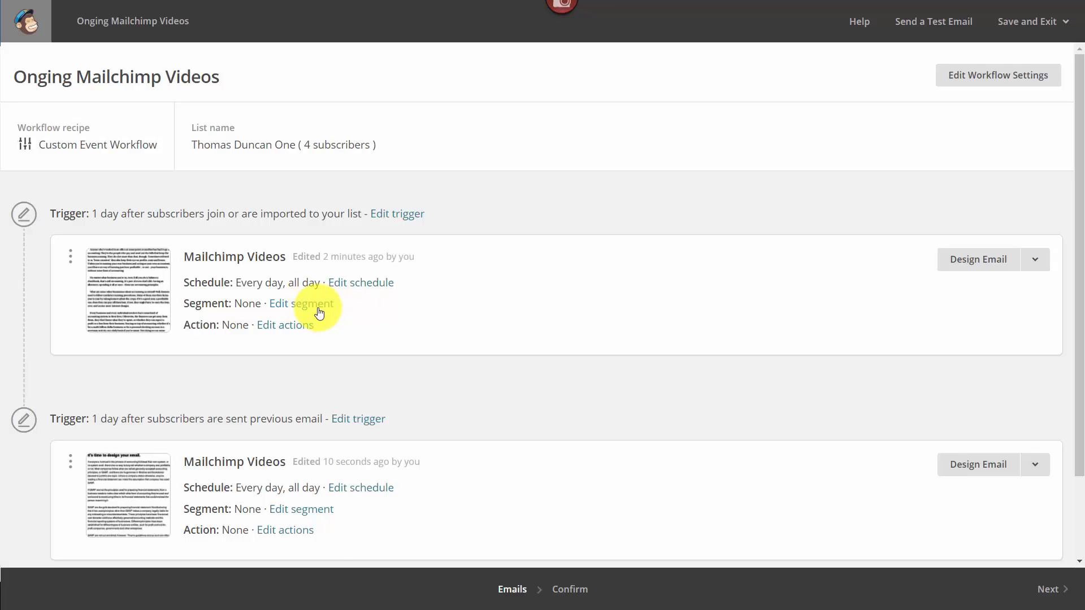
# Enable a post-sending list action for the first email in the workflow
pyautogui.click(283, 328)
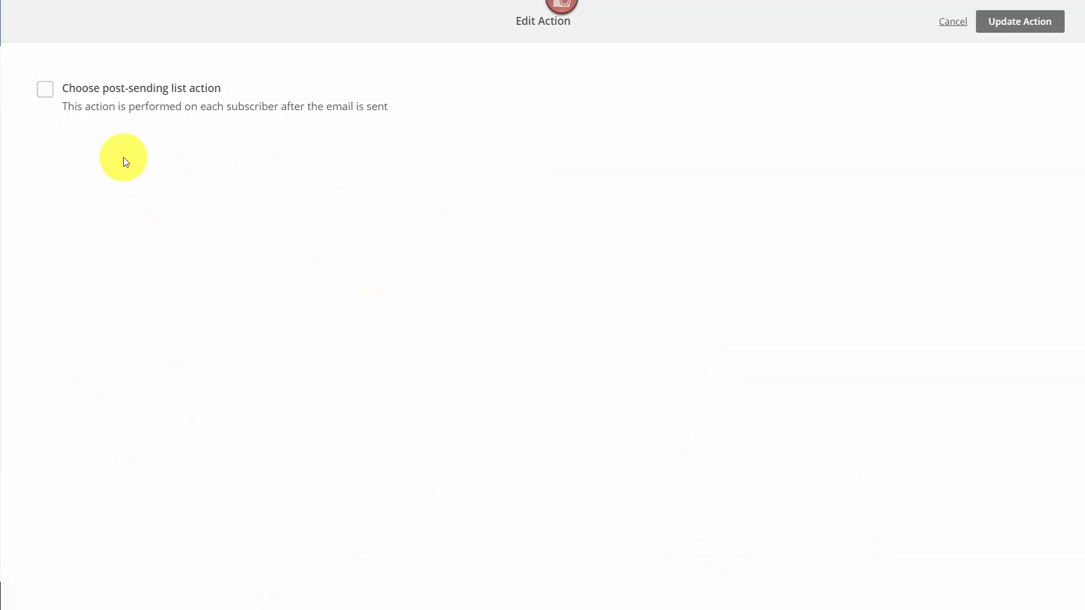
pyautogui.click(45, 90)
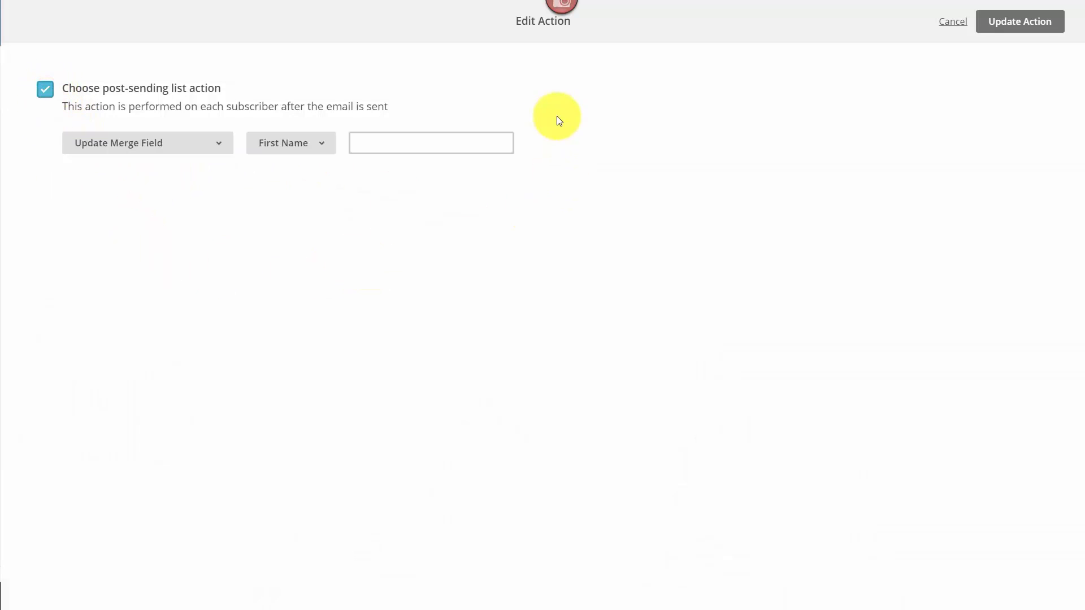